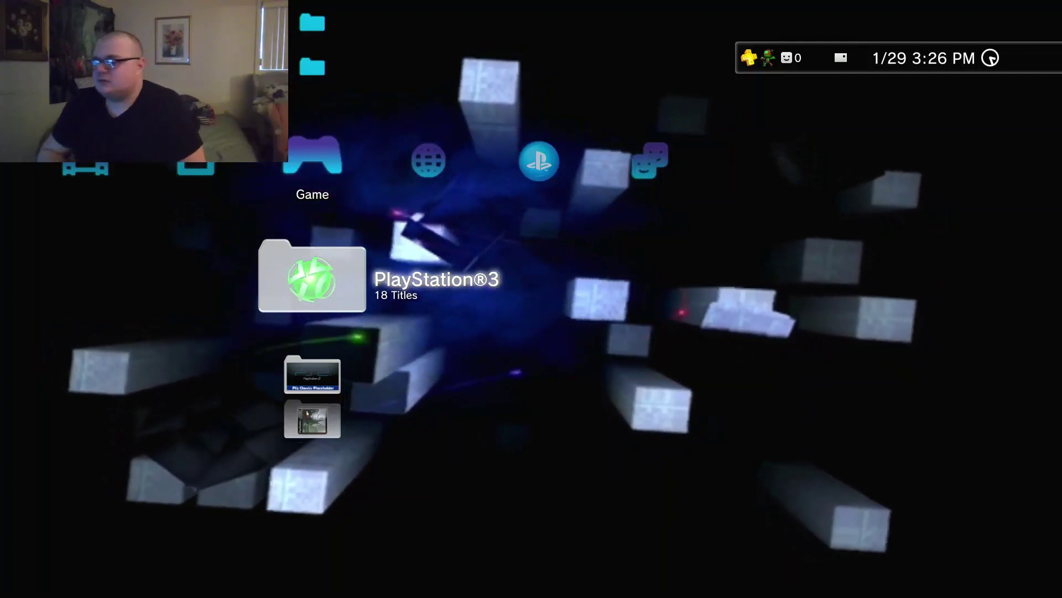
# - Try to launch Call of Duty: Black Ops from the PlayStation®3 titles folder
pyautogui.press('Return')
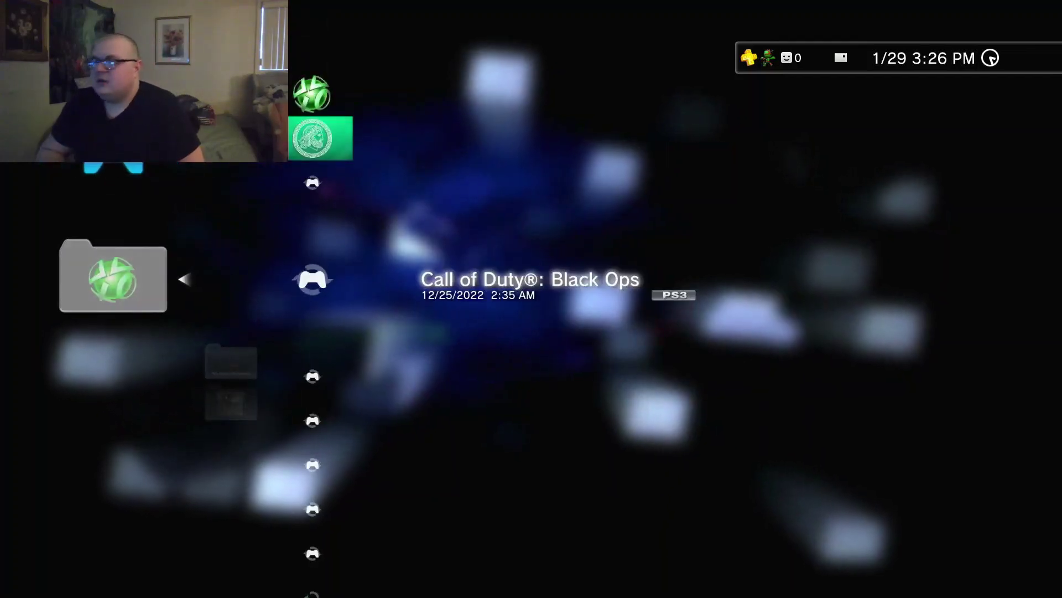
pyautogui.press('Up')
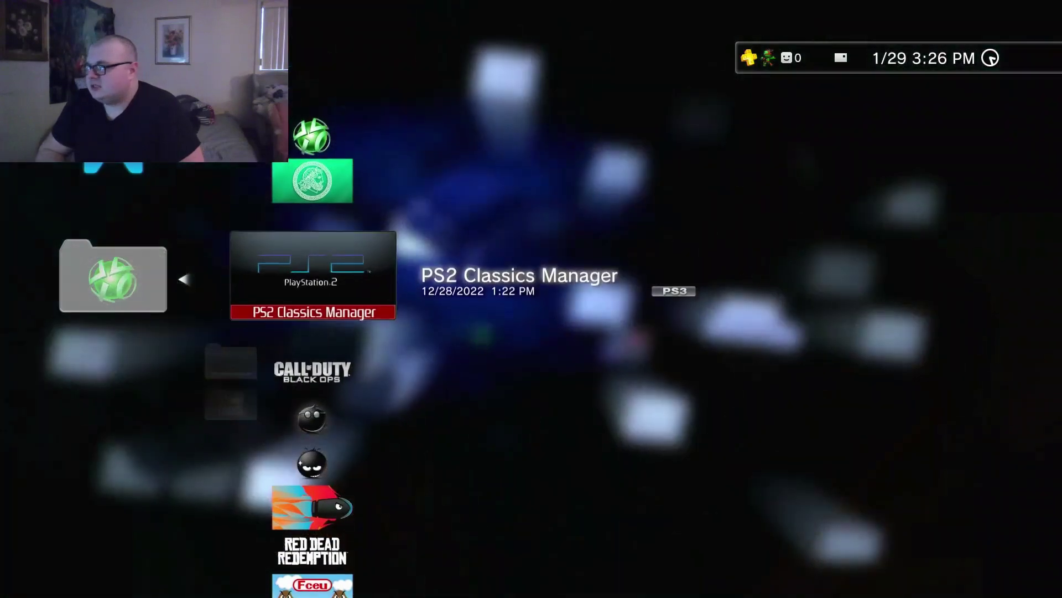
pyautogui.press('Down')
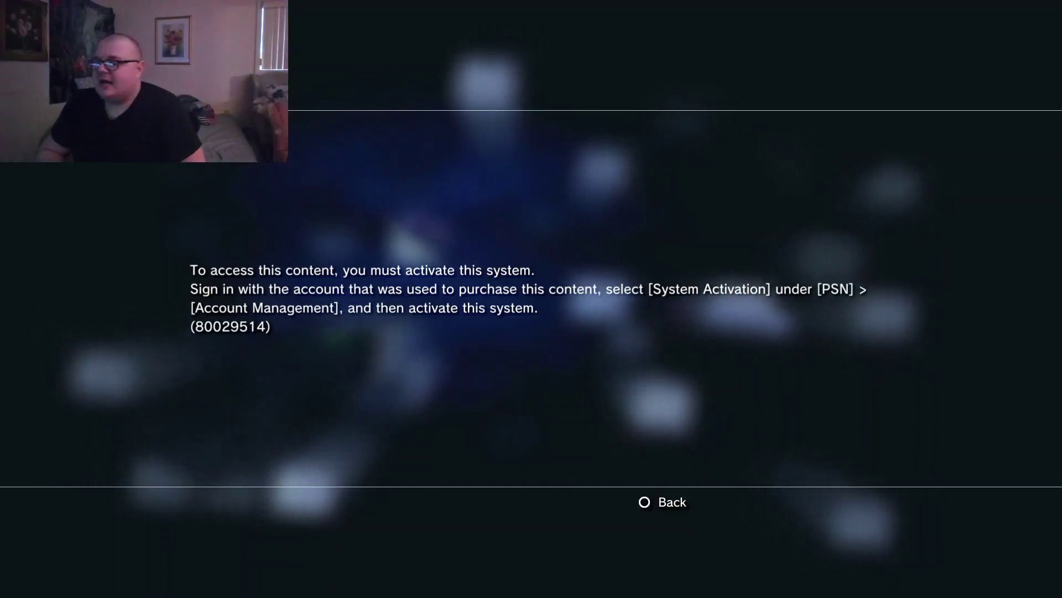
pyautogui.press('Escape')
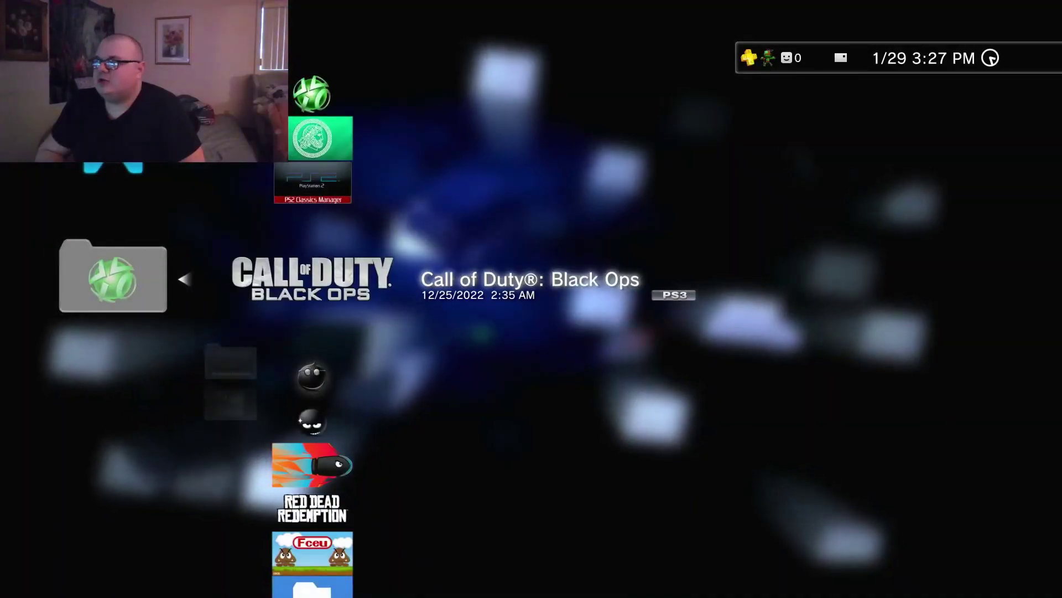
pyautogui.press('Return')
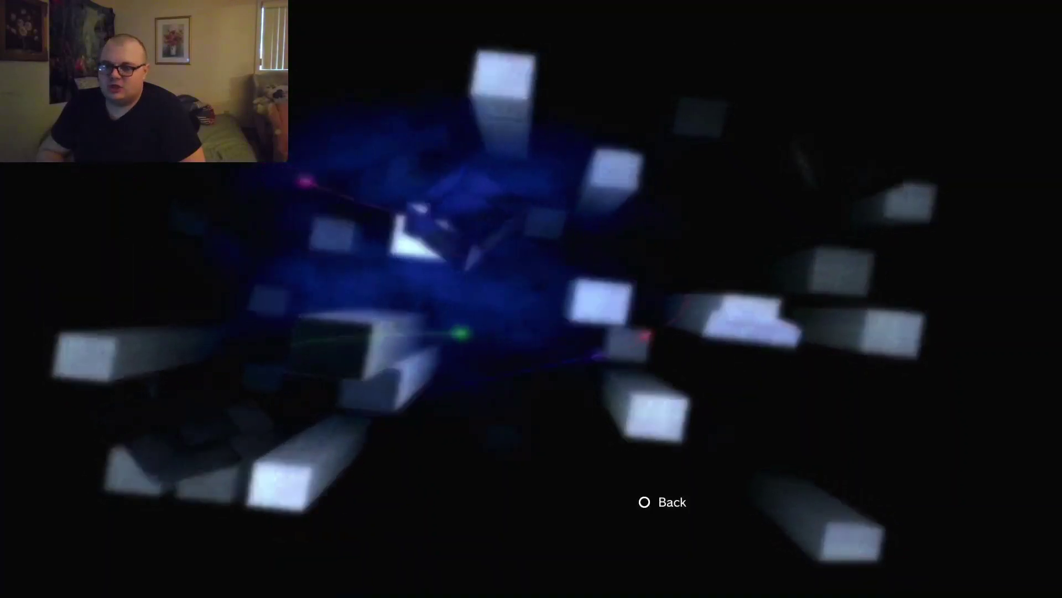
pyautogui.press('Escape')
pyautogui.press('Escape')
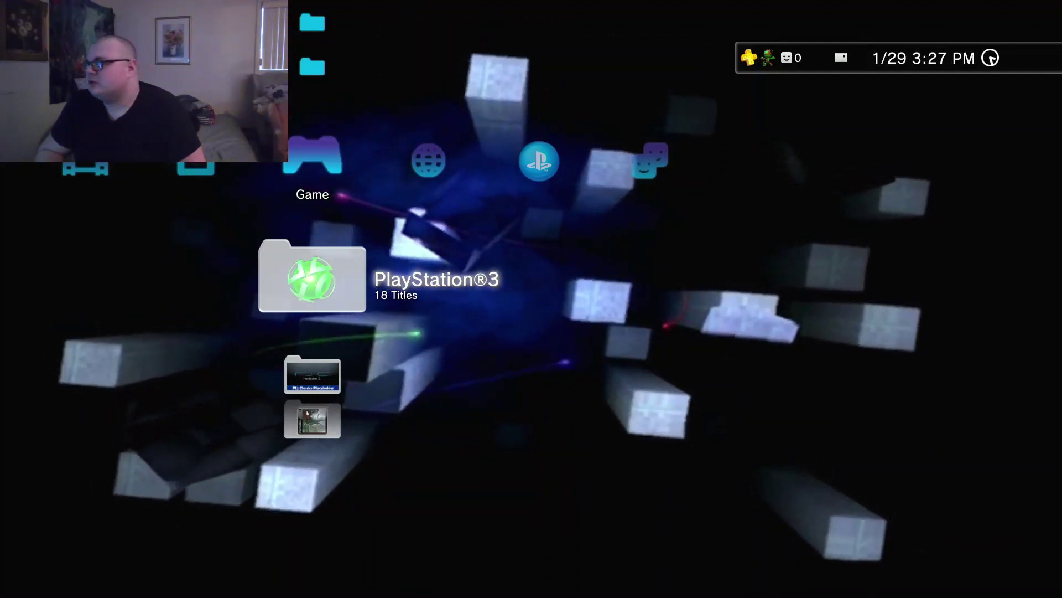
# - Run Enable HEN from the Game category
pyautogui.press('Up')
pyautogui.press('Up')
pyautogui.press('Up')
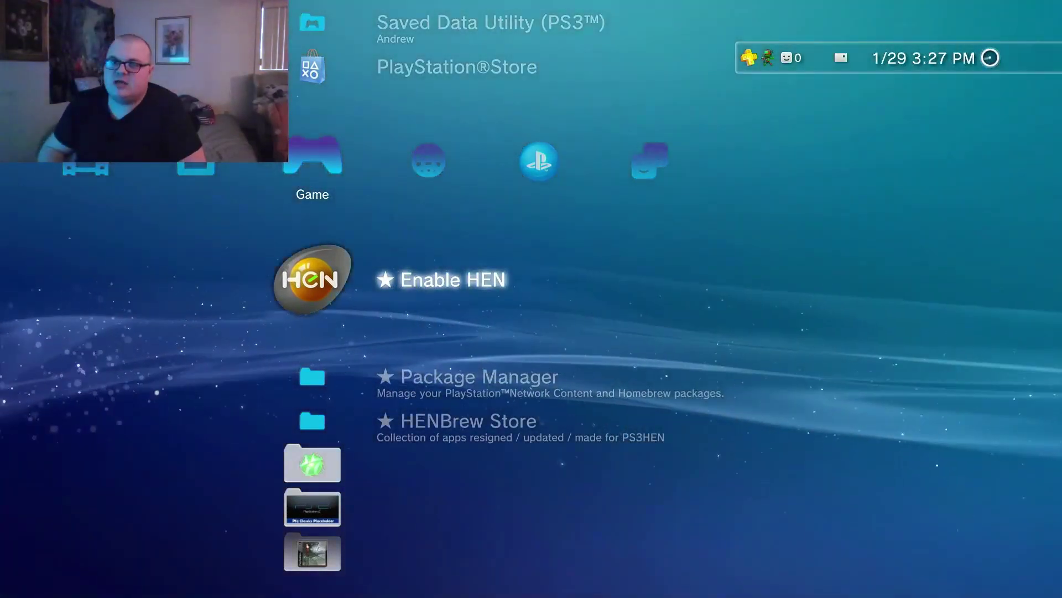
pyautogui.press('Return')
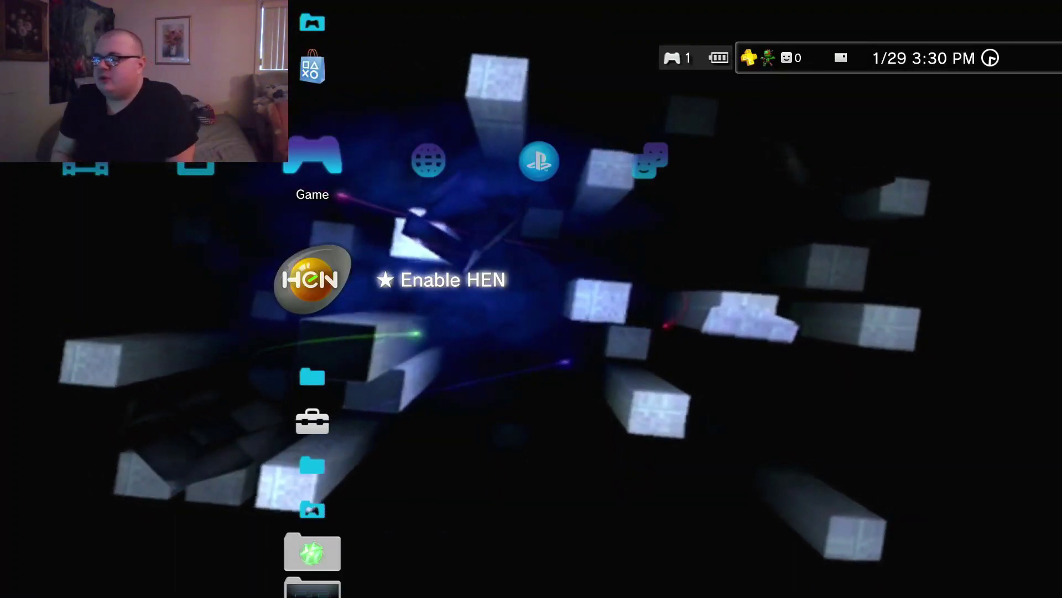
# - Locate the PKGi PS3 entry in the Network category
pyautogui.press('Down')
pyautogui.press('Down')
pyautogui.press('Down')
pyautogui.press('Right')
pyautogui.press('Down')
pyautogui.press('Down')
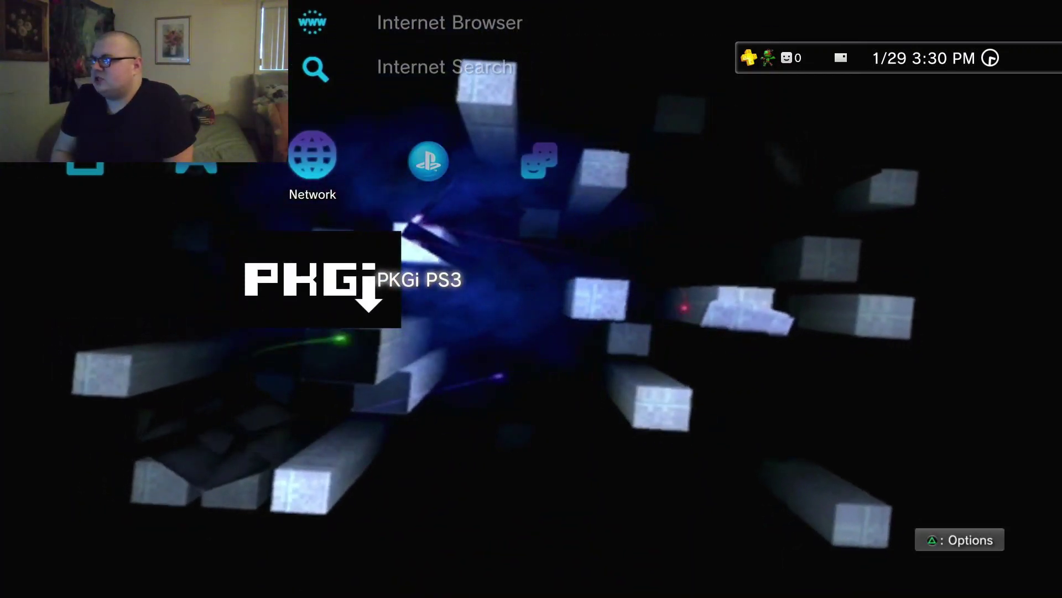
pyautogui.press('Up')
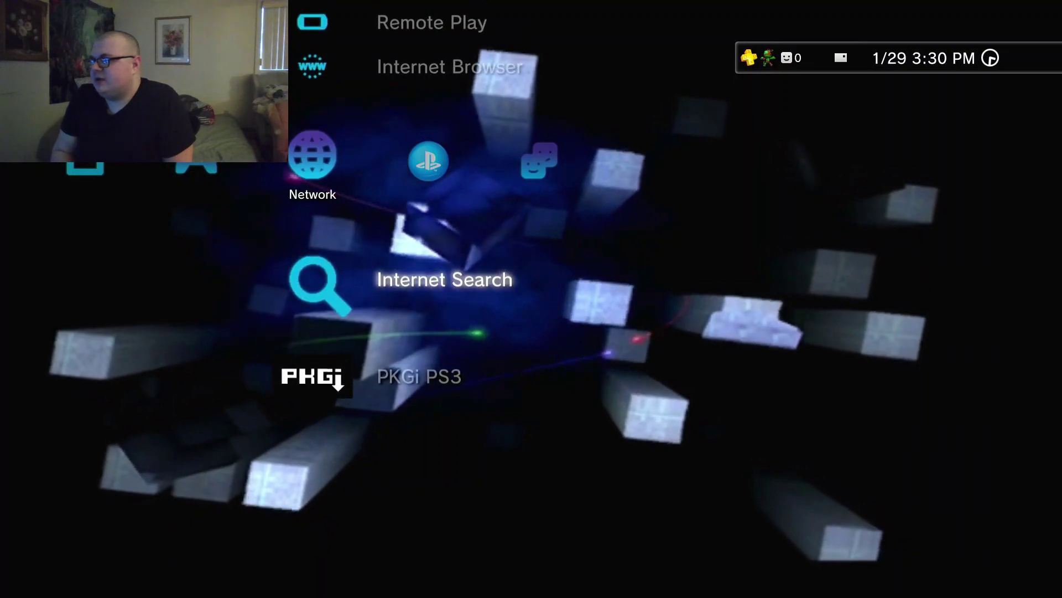
pyautogui.press('Up')
pyautogui.press('Down')
pyautogui.press('Down')
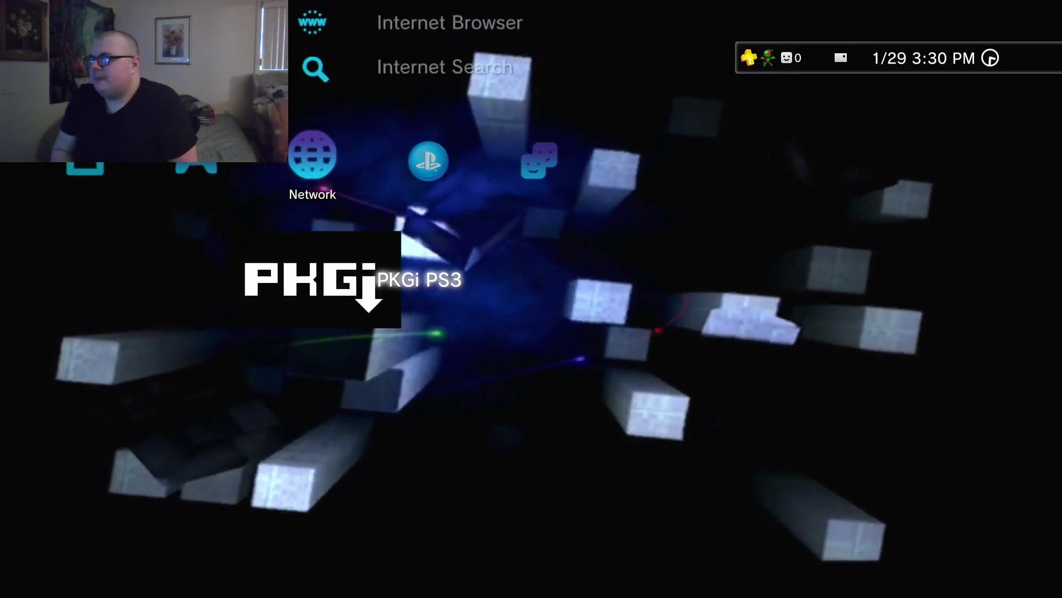
# - Open the PS3 System Storage listing under Install Package Files in the Package Manager
pyautogui.press('Left')
pyautogui.press('Down')
pyautogui.press('Up')
pyautogui.press('Up')
pyautogui.press('Up')
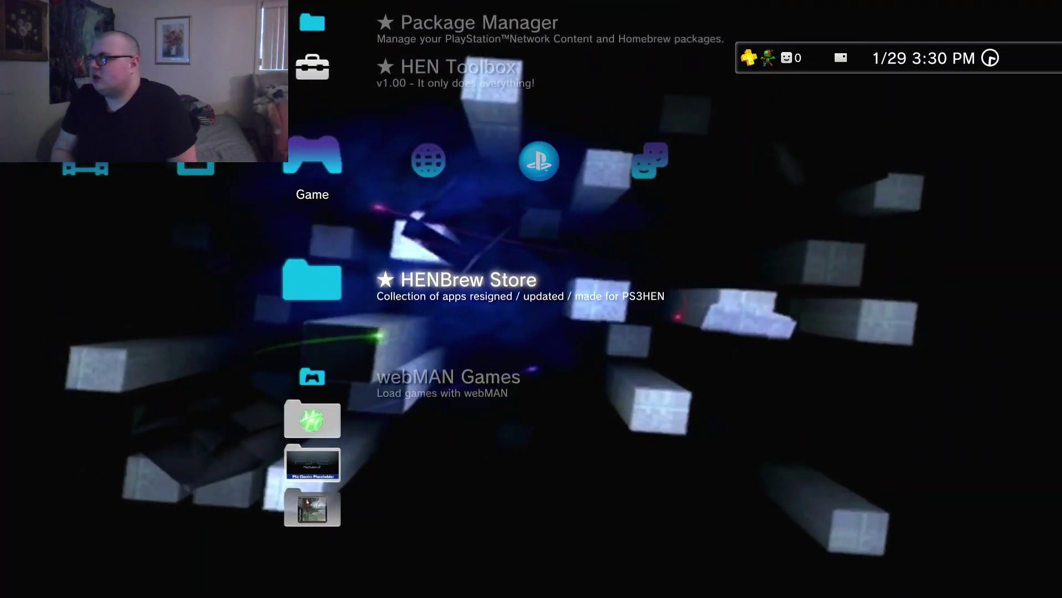
pyautogui.press('Return')
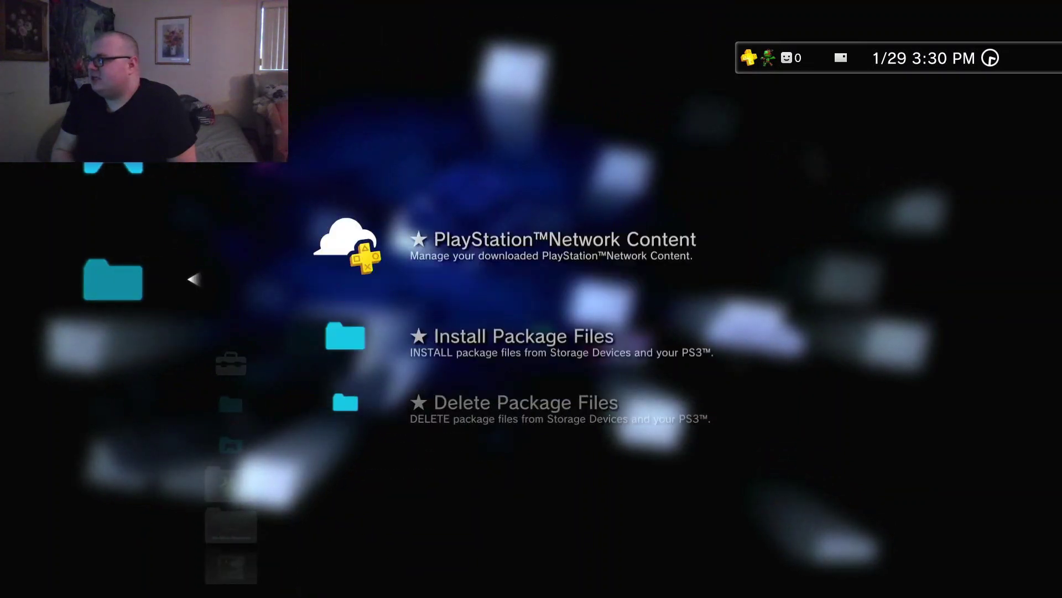
pyautogui.press('Down')
pyautogui.press('Return')
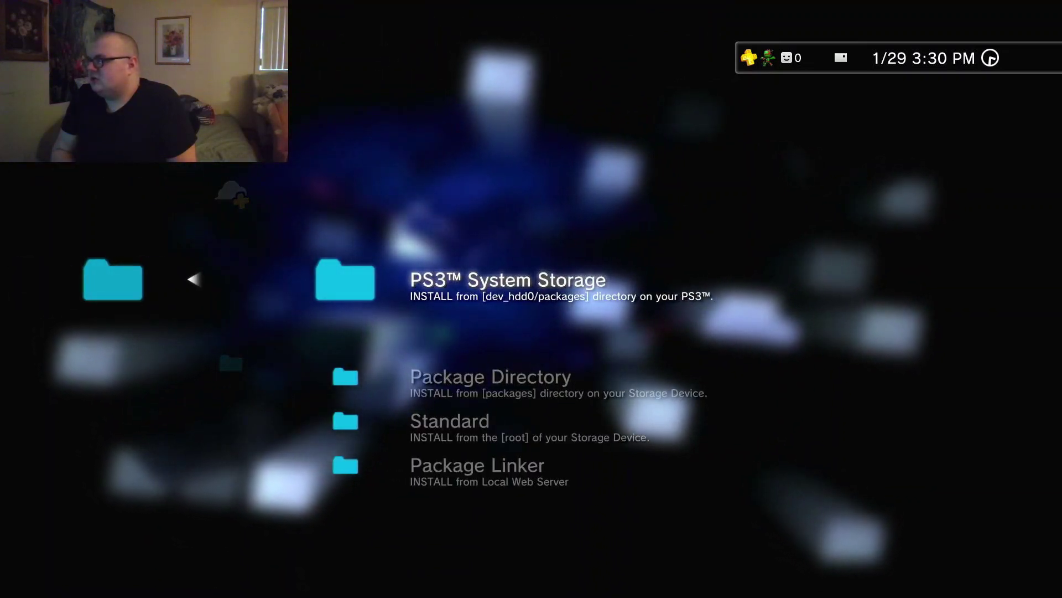
pyautogui.press('Return')
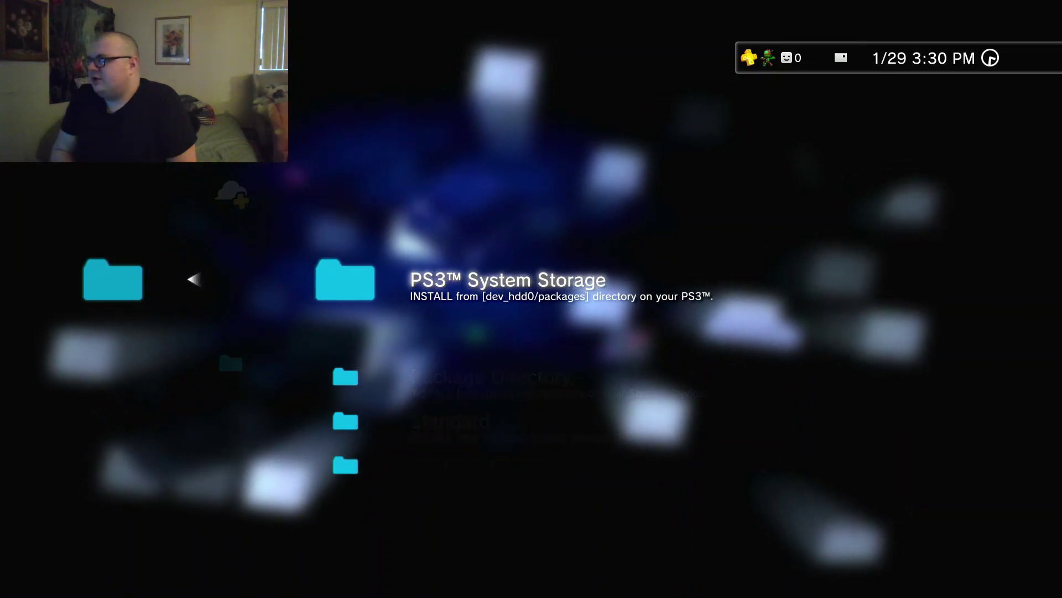
# - Examine the pkgi-ps3 1.2.2 and pkgi-ps3.pkg.485.v1.2.2 installers among the stored packages and return to the Game category
pyautogui.press('Down')
pyautogui.press('Down')
pyautogui.press('Down')
pyautogui.press('Down')
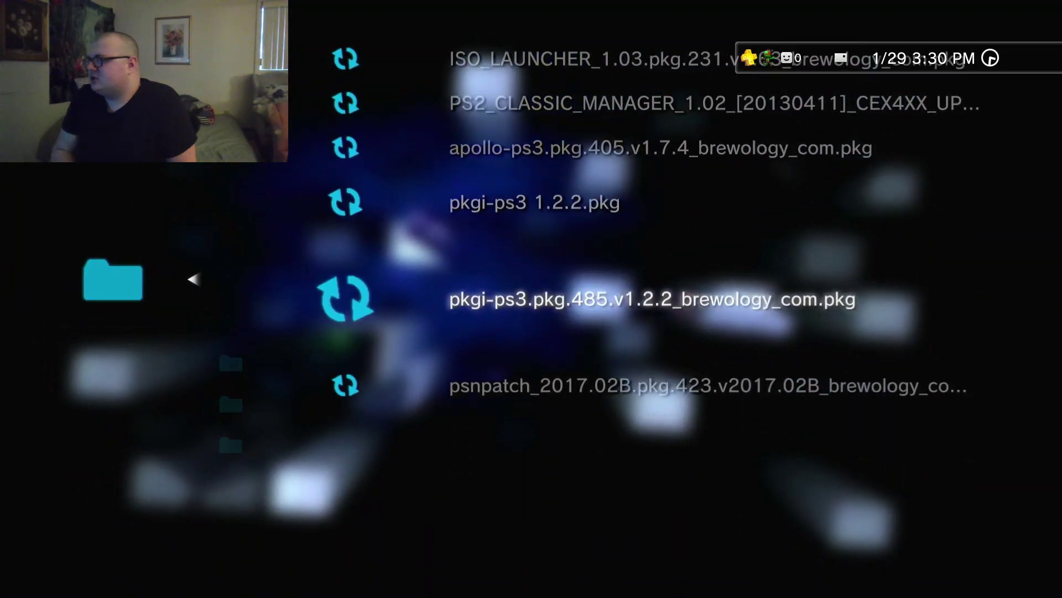
pyautogui.press('Up')
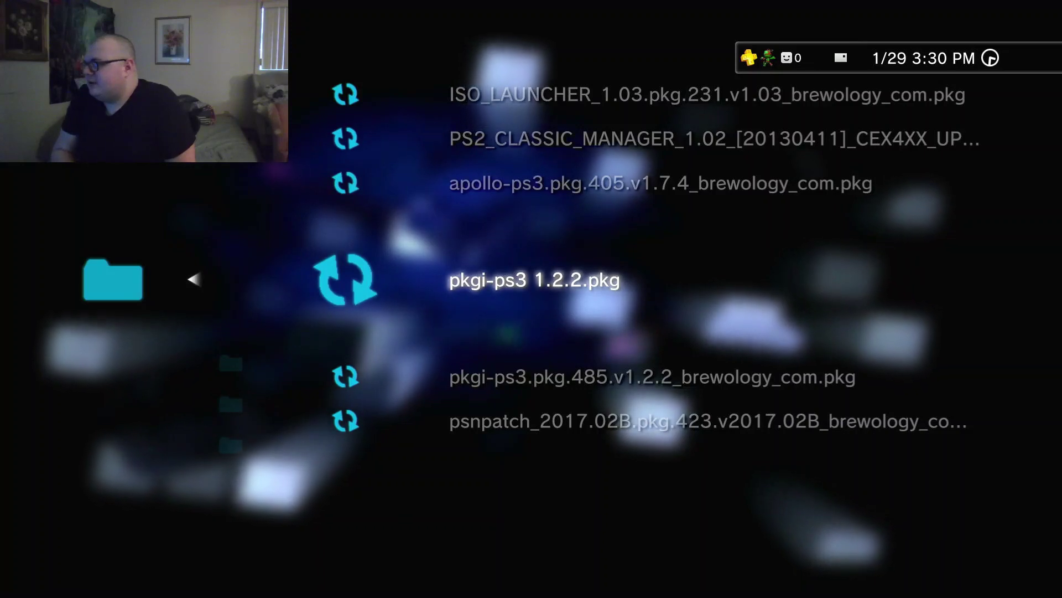
pyautogui.press('Down')
pyautogui.press('Up')
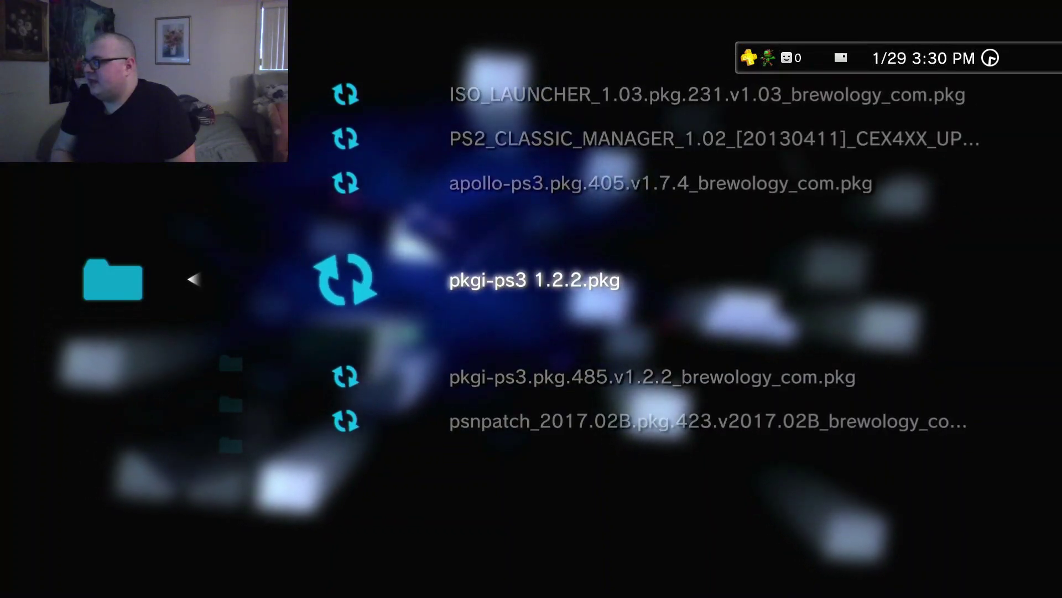
pyautogui.press('Down')
pyautogui.press('Up')
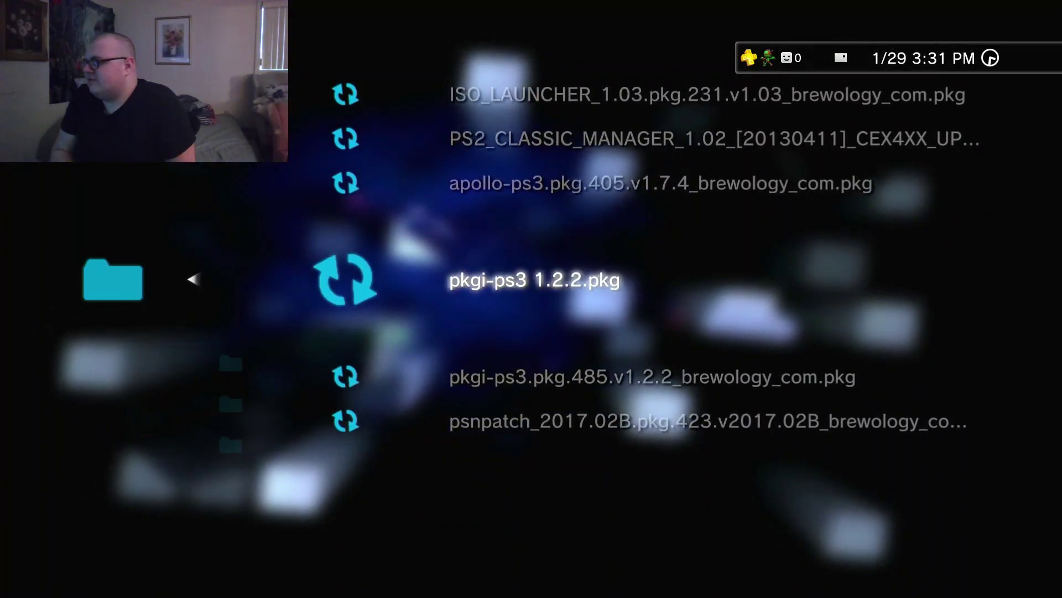
pyautogui.press('Down')
pyautogui.press('Escape')
pyautogui.press('Escape')
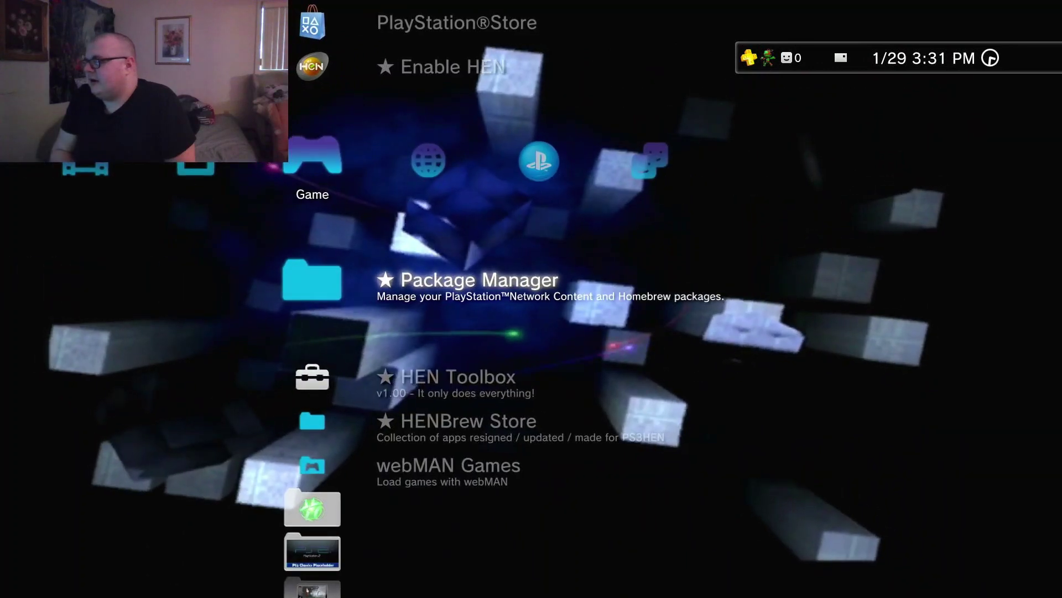
# - Launch PKGi PS3 from the Network category
pyautogui.press('Right')
pyautogui.press('Right')
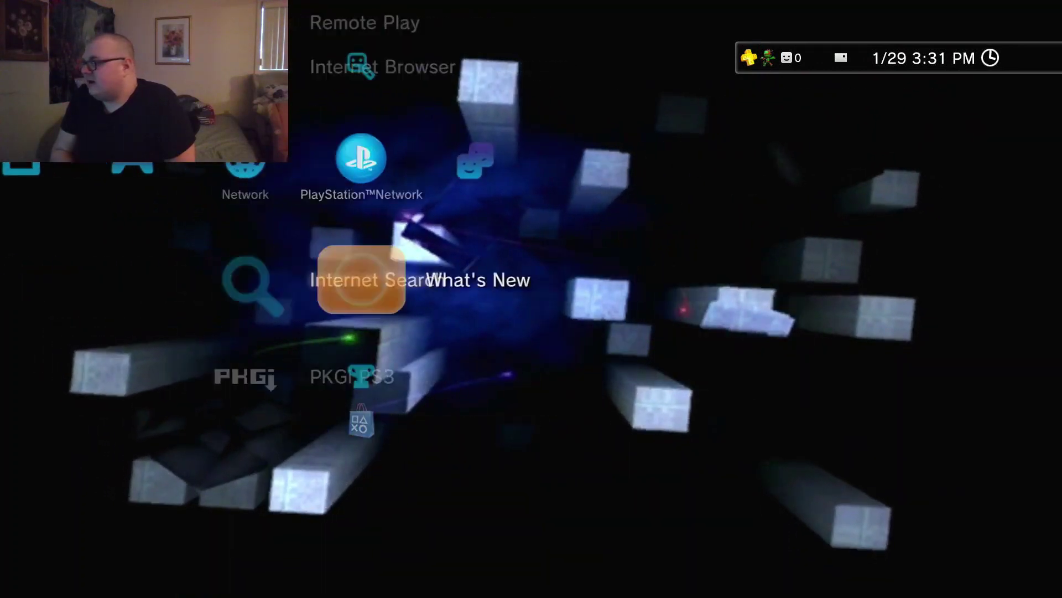
pyautogui.press('Left')
pyautogui.press('Down')
pyautogui.press('Up')
pyautogui.press('Left')
pyautogui.press('Right')
pyautogui.press('Down')
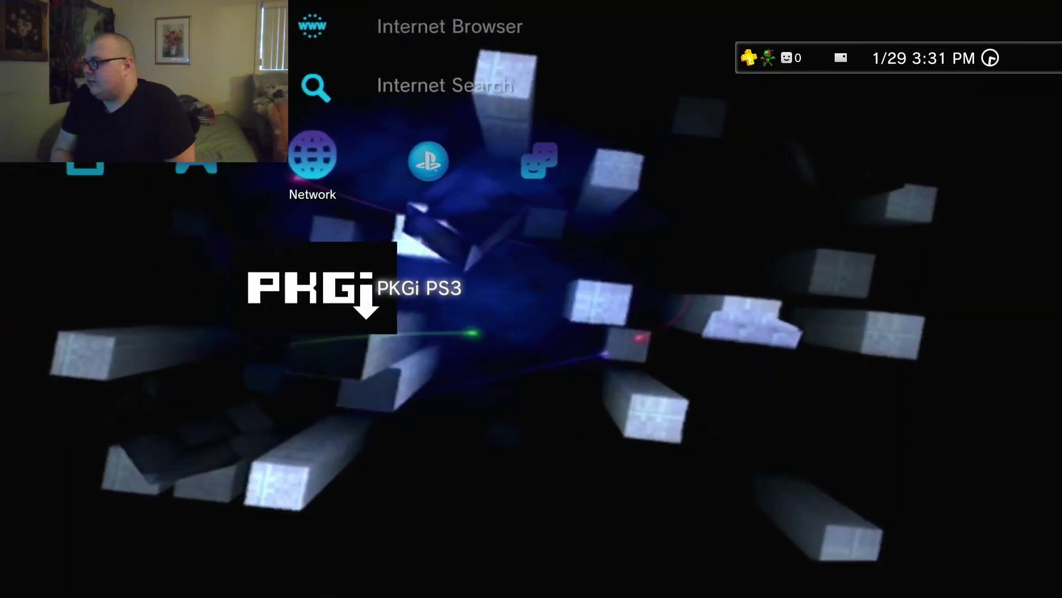
pyautogui.press('Up')
pyautogui.press('Down')
pyautogui.press('Left')
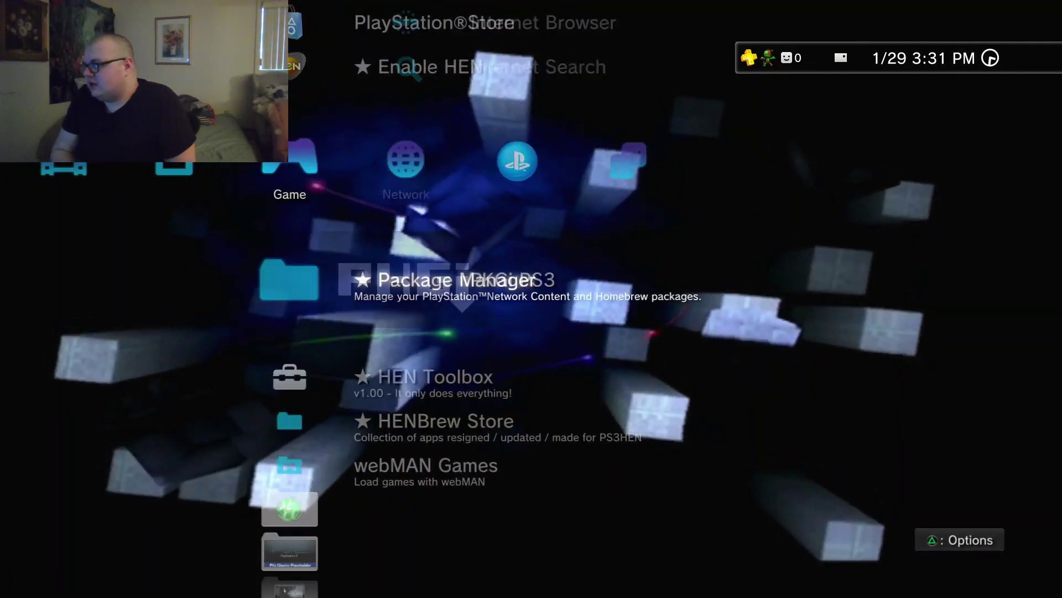
pyautogui.press('Left')
pyautogui.press('Right')
pyautogui.press('Right')
pyautogui.press('Right')
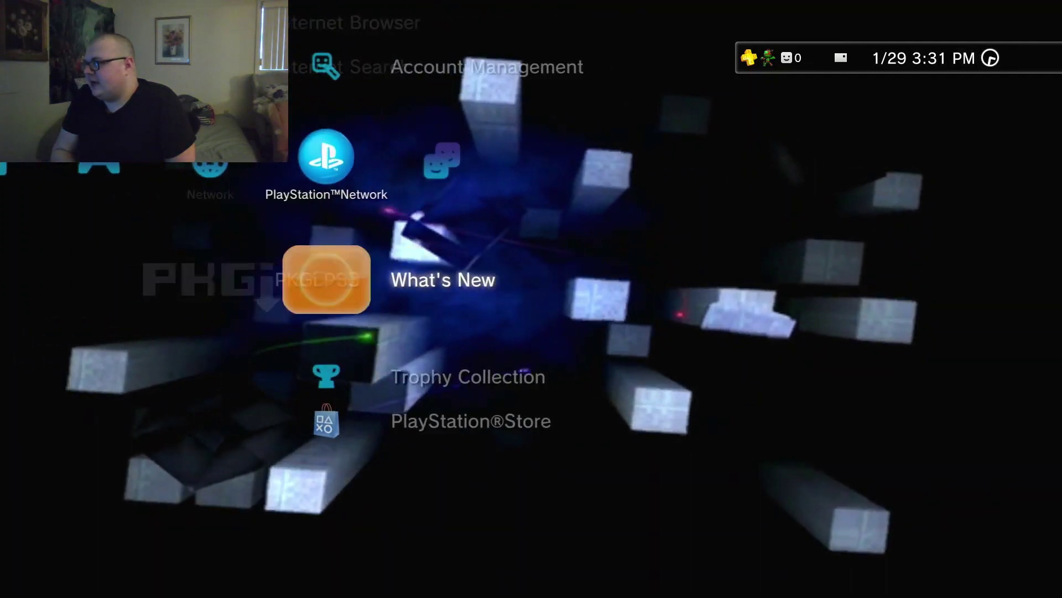
pyautogui.press('Left')
pyautogui.press('Return')
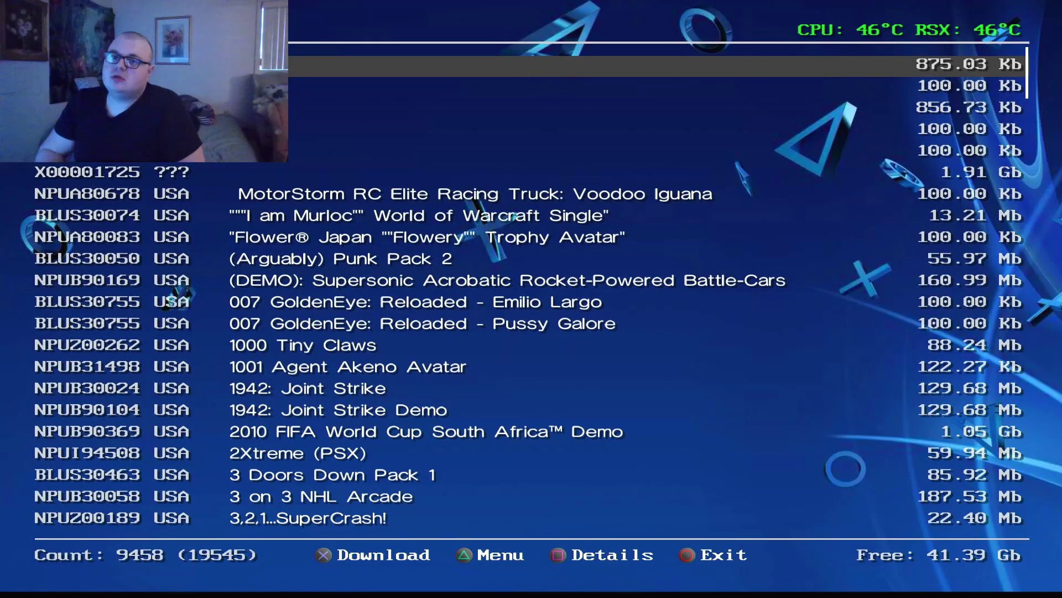
# - Search the PKGi content list for "call of duty"
pyautogui.press('v')
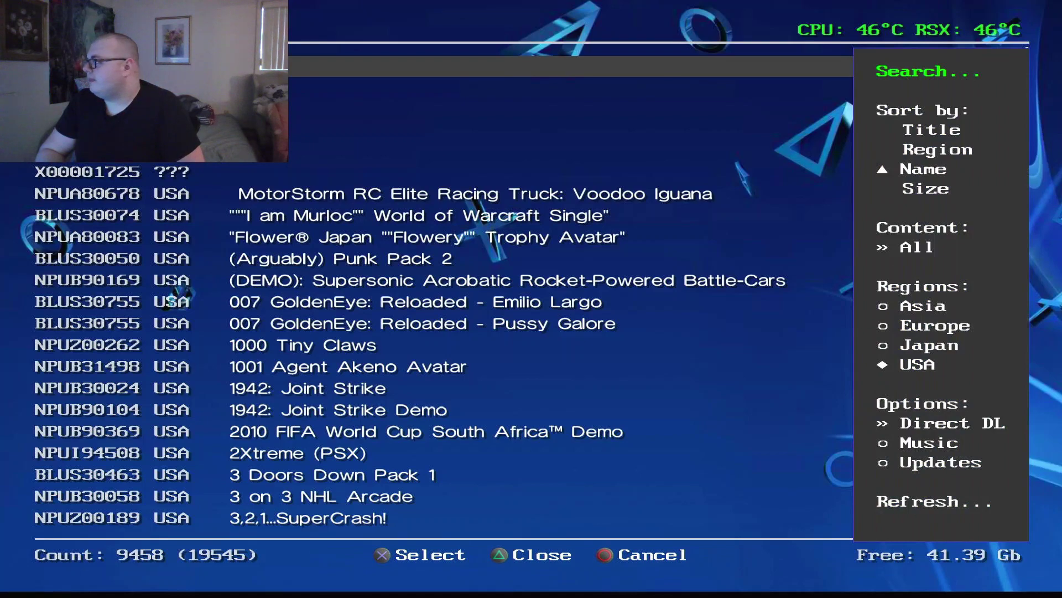
pyautogui.press('Return')
pyautogui.write('c')
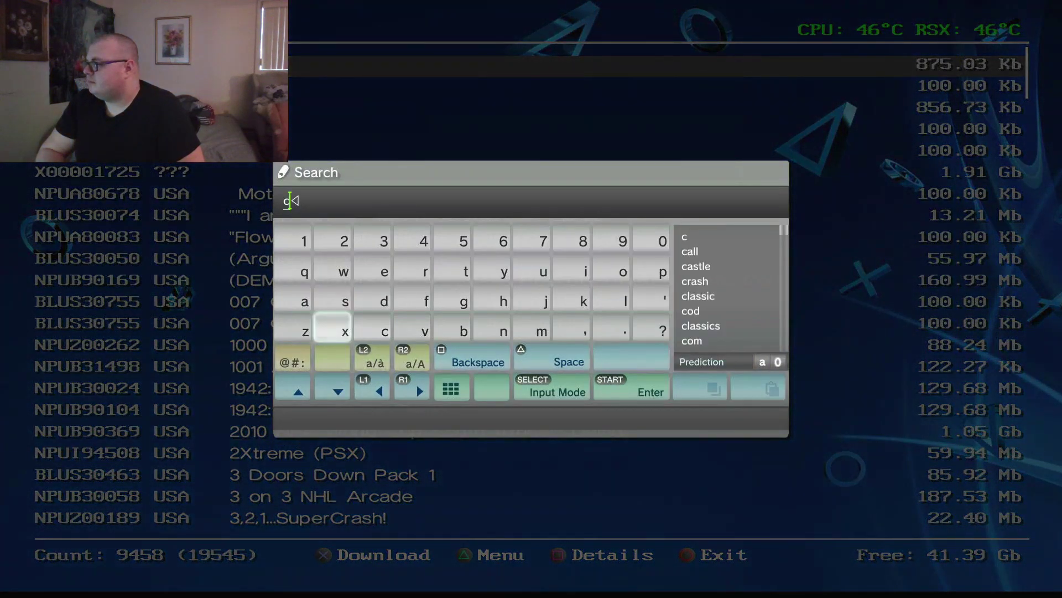
pyautogui.write('al')
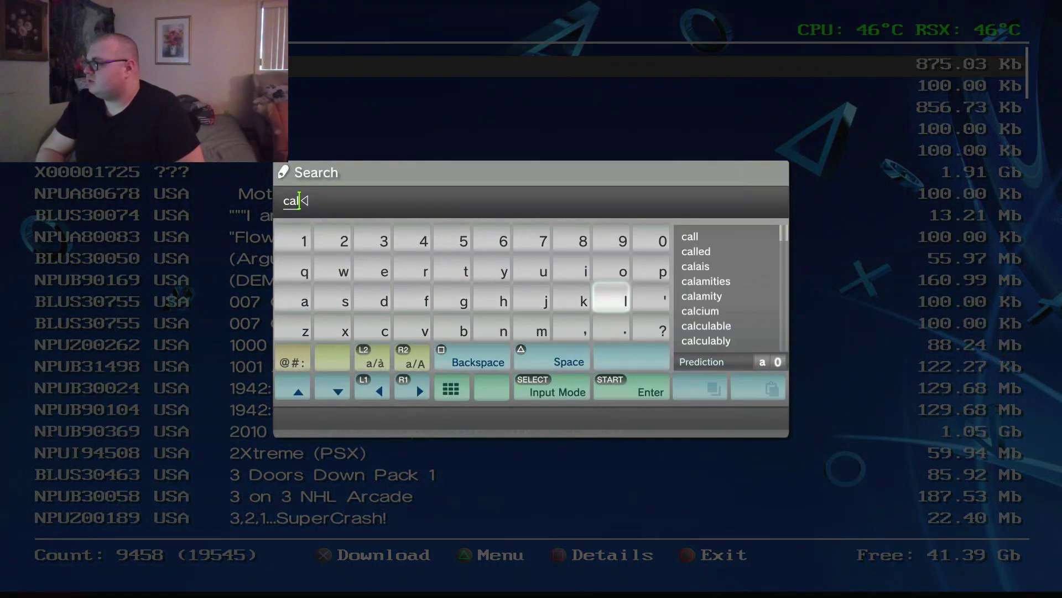
pyautogui.write('l of ')
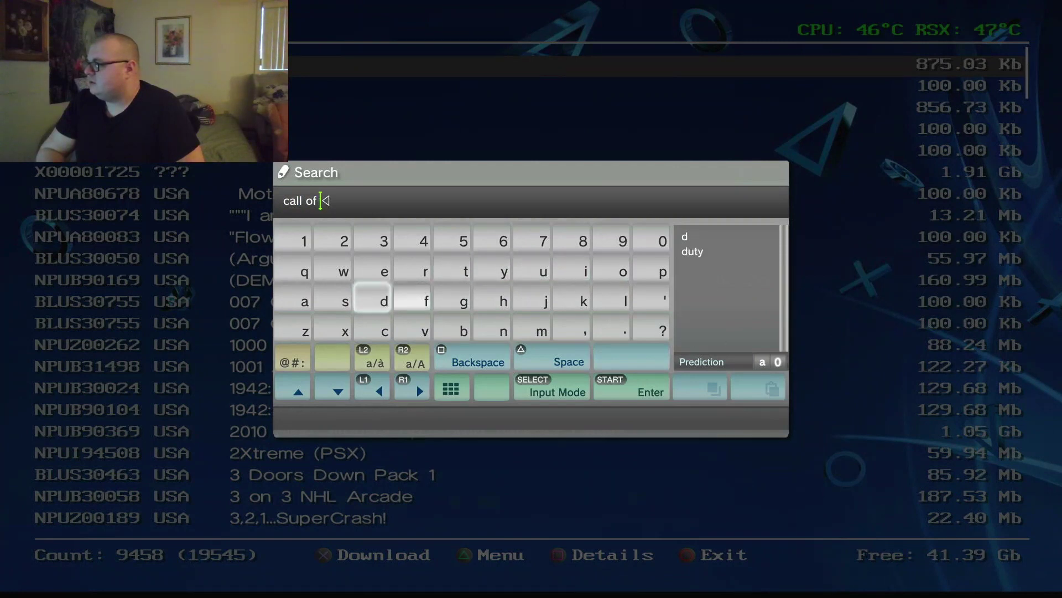
pyautogui.write('dyt')
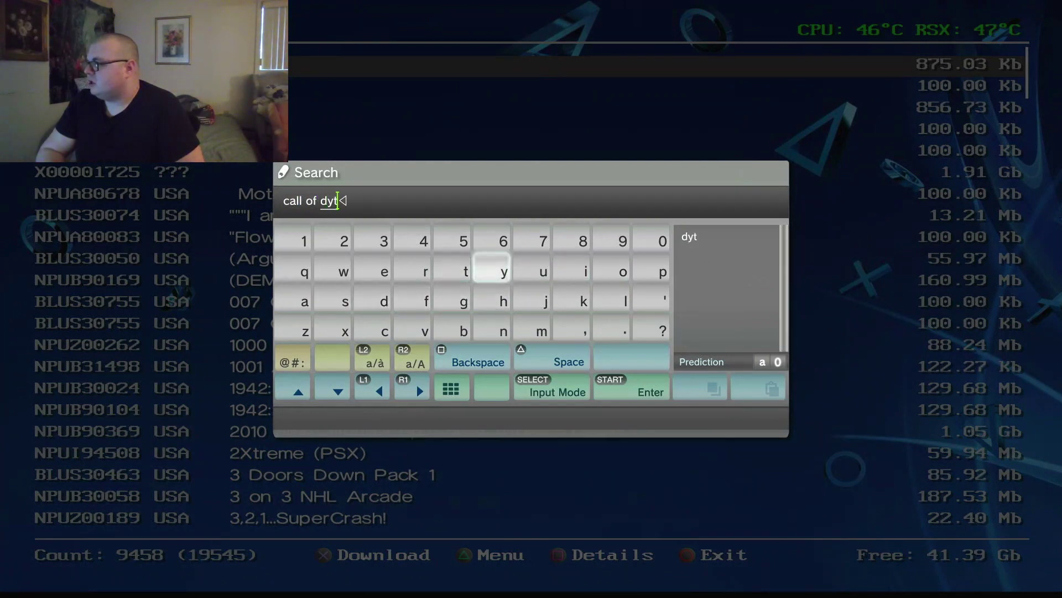
pyautogui.press('BackSpace')
pyautogui.press('BackSpace')
pyautogui.write('ut')
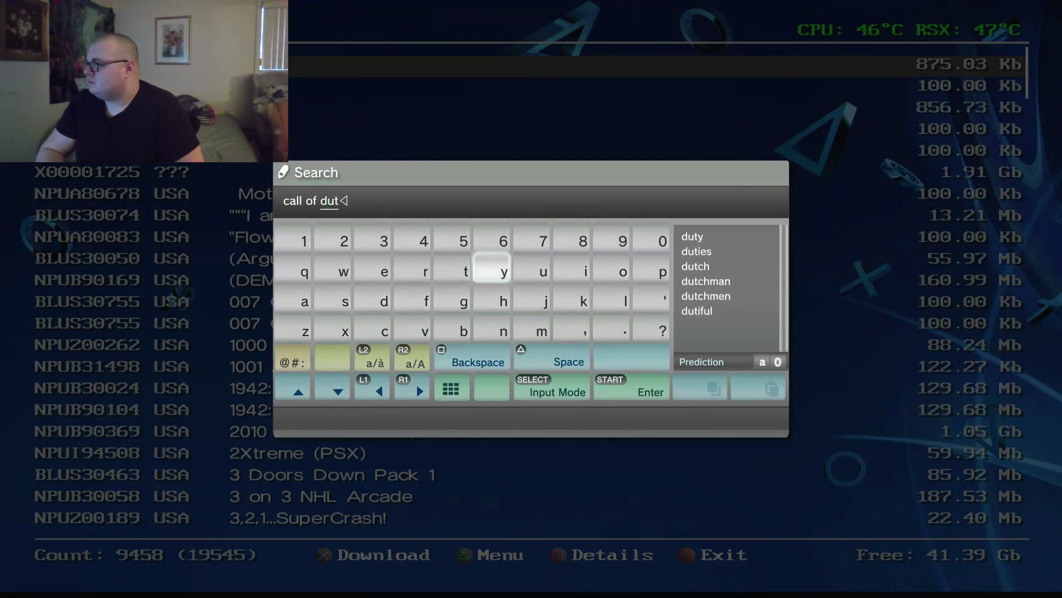
pyautogui.write('y')
pyautogui.press('Return')
# - Start downloading the base game Call of Duty: Black Ops (NPUB30584) and cancel it once the transfer begins
pyautogui.press('Down')
pyautogui.press('Down')
pyautogui.press('Down')
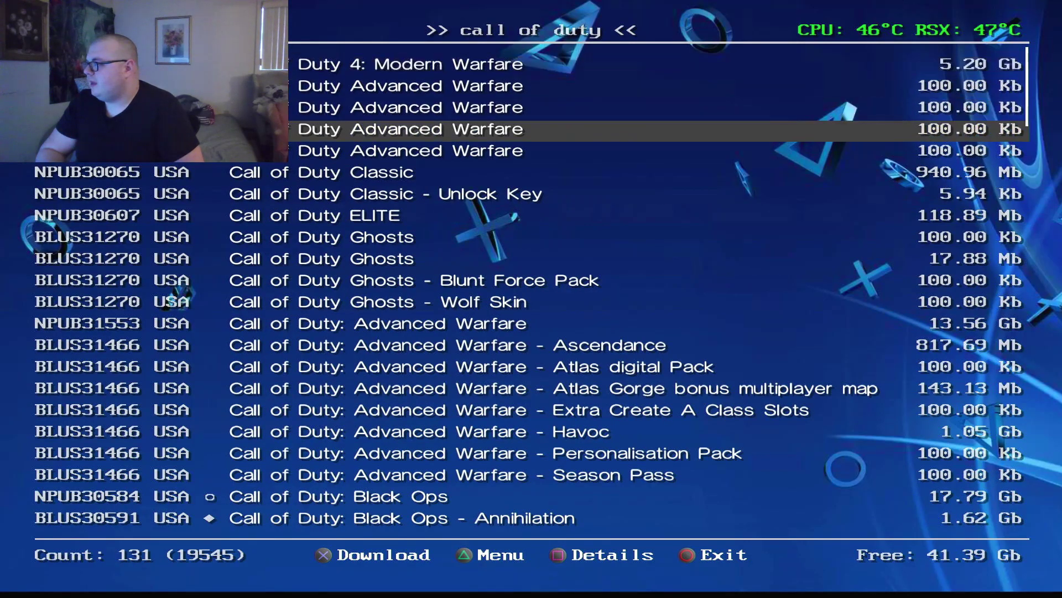
pyautogui.press('Down')
pyautogui.press('Down')
pyautogui.press('Down')
pyautogui.press('Down')
pyautogui.press('Down')
pyautogui.press('Down')
pyautogui.press('Down')
pyautogui.press('Down')
pyautogui.press('Down')
pyautogui.press('Down')
pyautogui.press('Down')
pyautogui.press('Down')
pyautogui.press('Down')
pyautogui.press('Down')
pyautogui.press('Down')
pyautogui.press('Down')
pyautogui.press('Down')
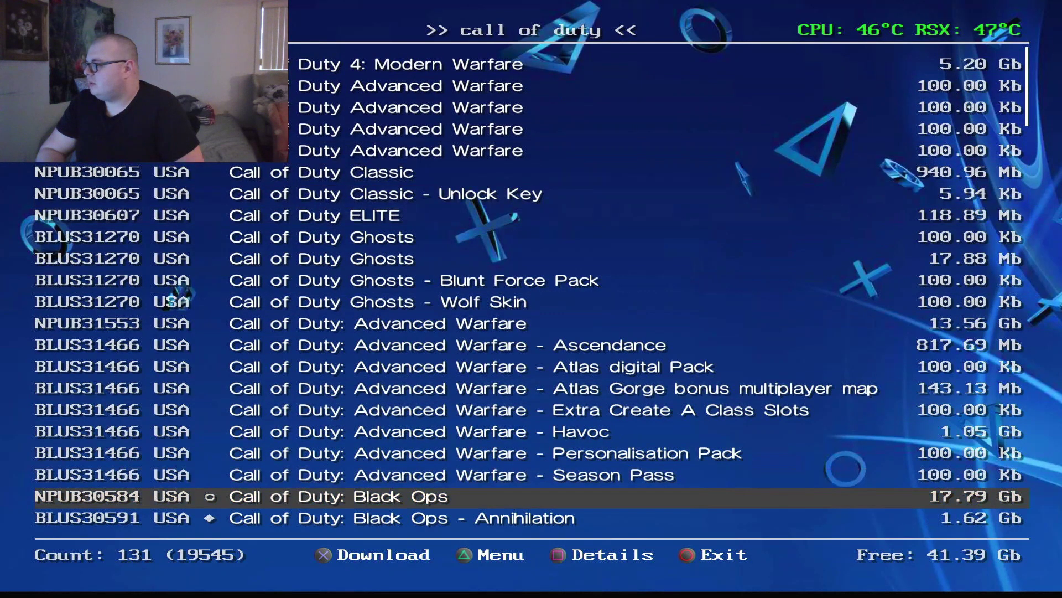
pyautogui.press('Down')
pyautogui.press('Up')
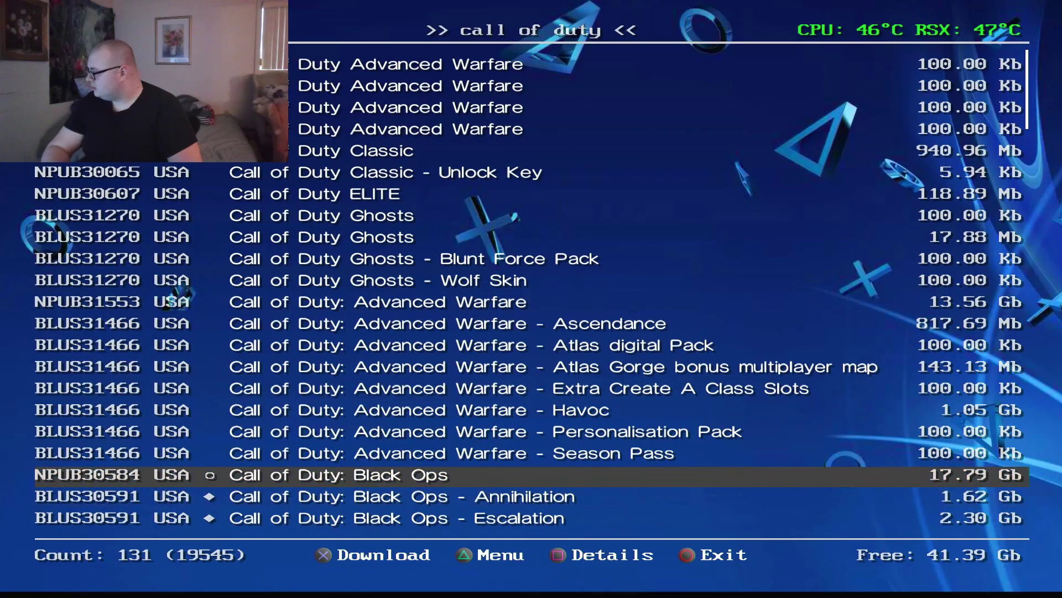
pyautogui.press('Return')
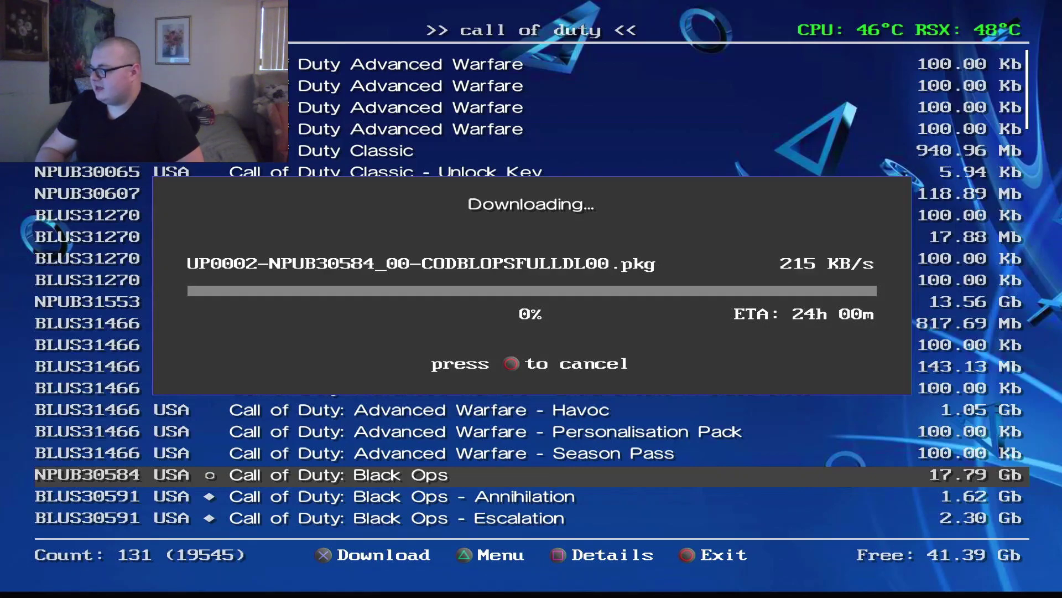
pyautogui.press('Escape')
# - Exit PKGi and highlight Call of Duty: Black Ops in the PlayStation®3 titles folder
pyautogui.press('super')
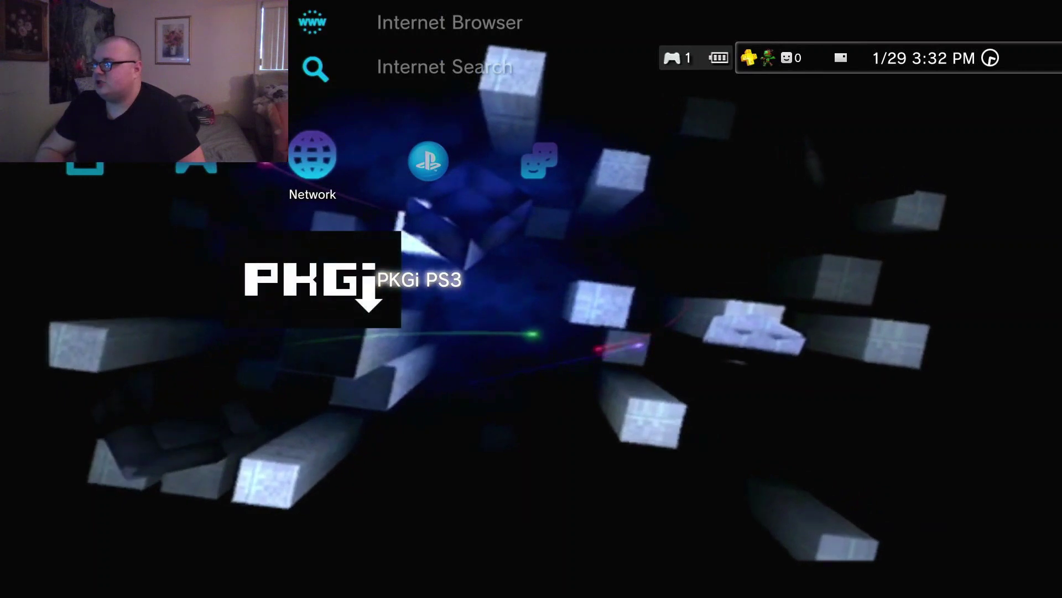
pyautogui.press('Left')
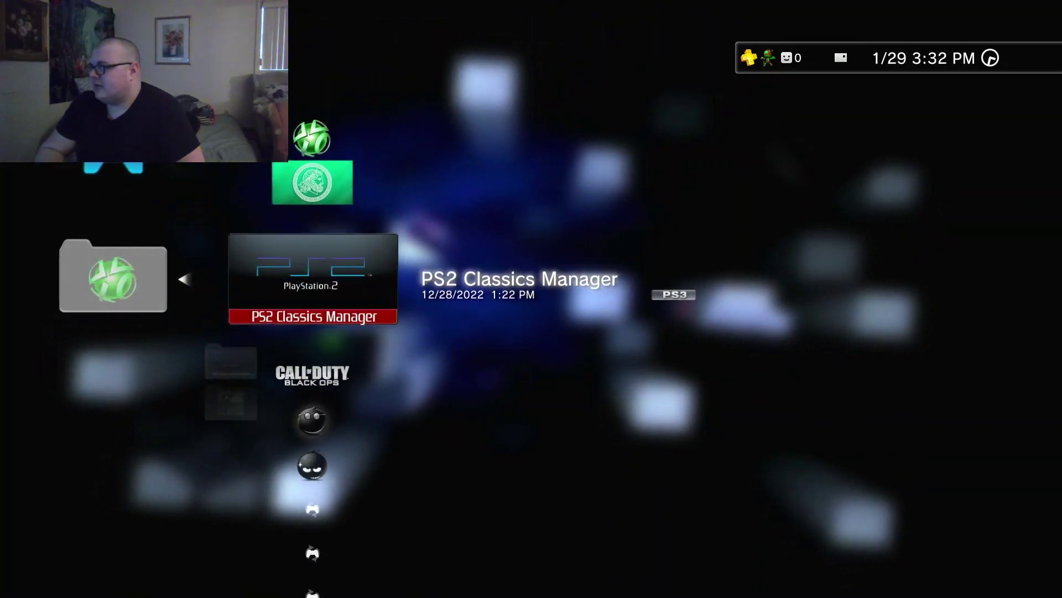
pyautogui.press('Down')
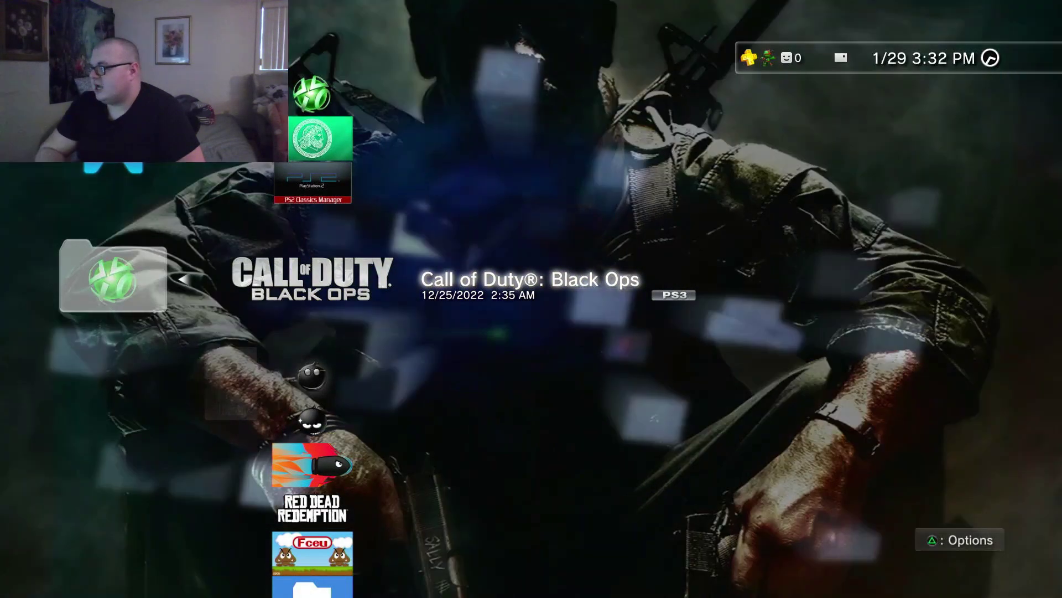